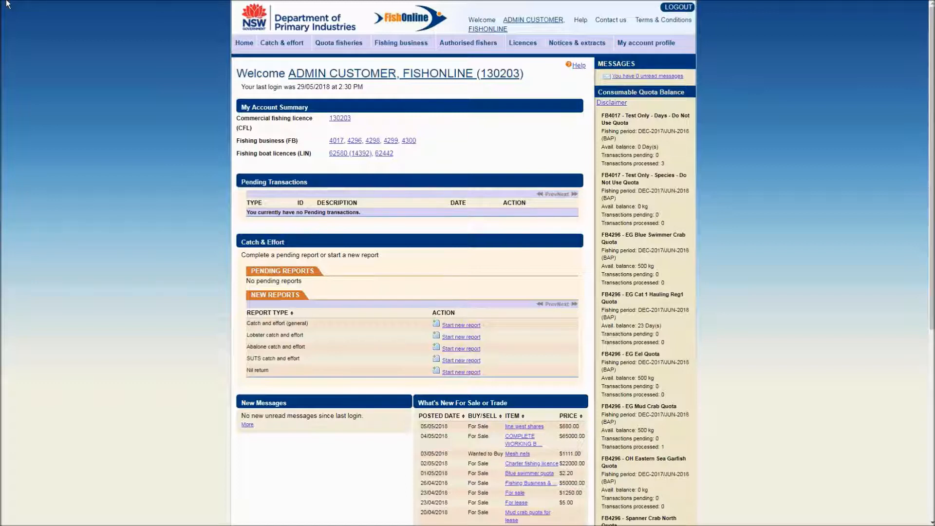
- Open Transfer fishing business/components from the Fishing business menu
mouse_move(402, 49)
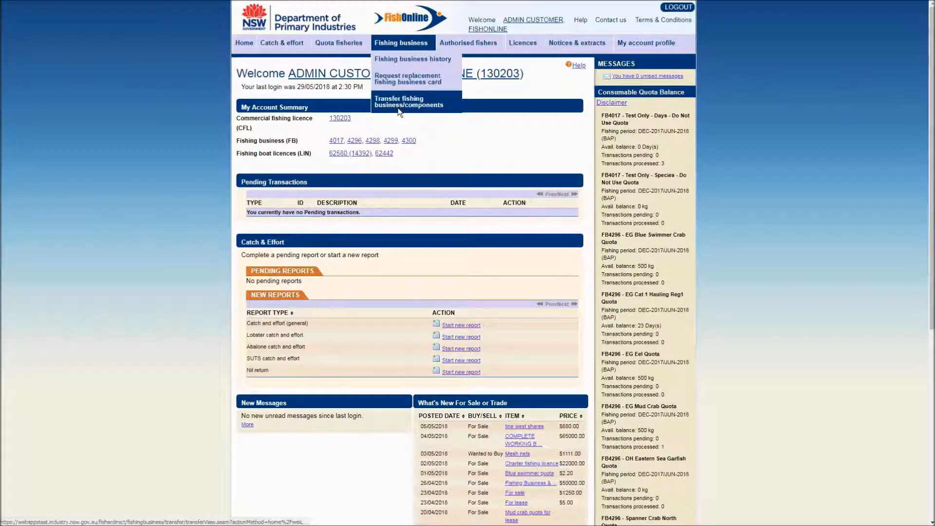
left_click(400, 112)
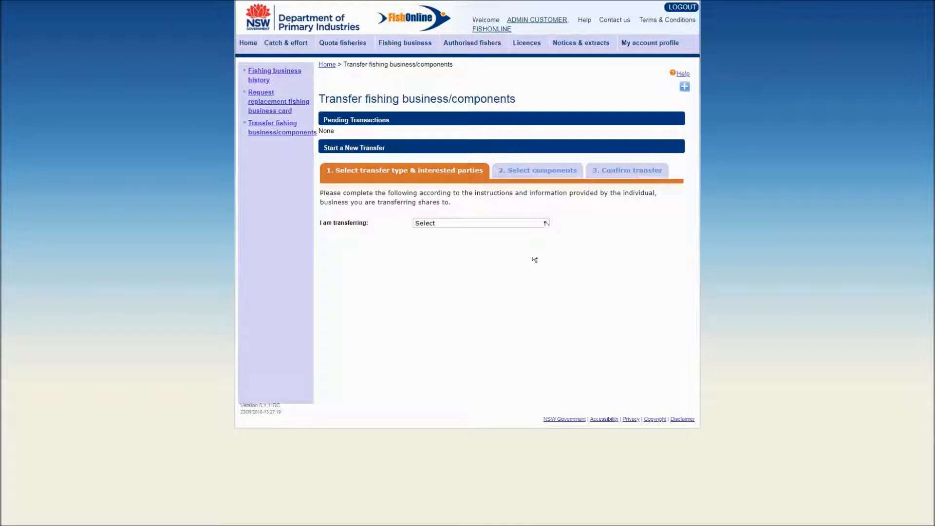
- Choose to transfer Components of my fishing business, with 4296 as the source business
left_click(545, 223)
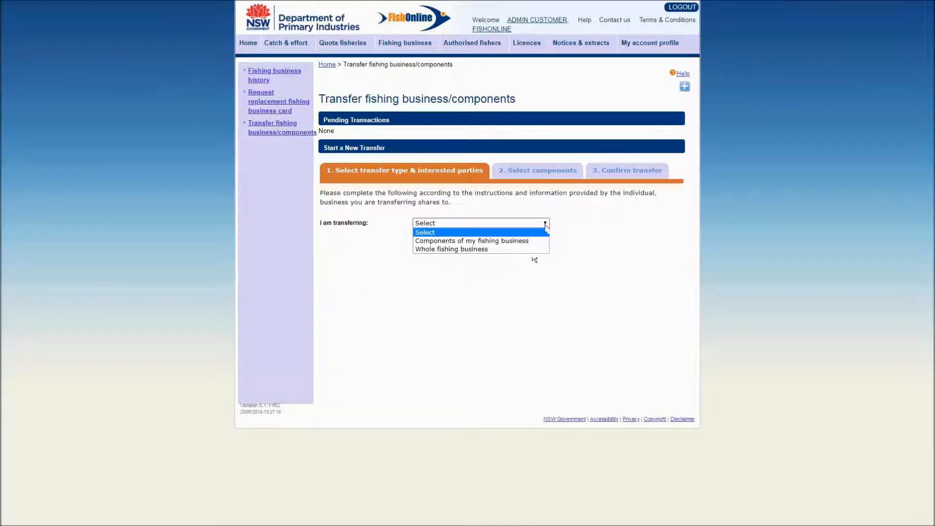
left_click(545, 241)
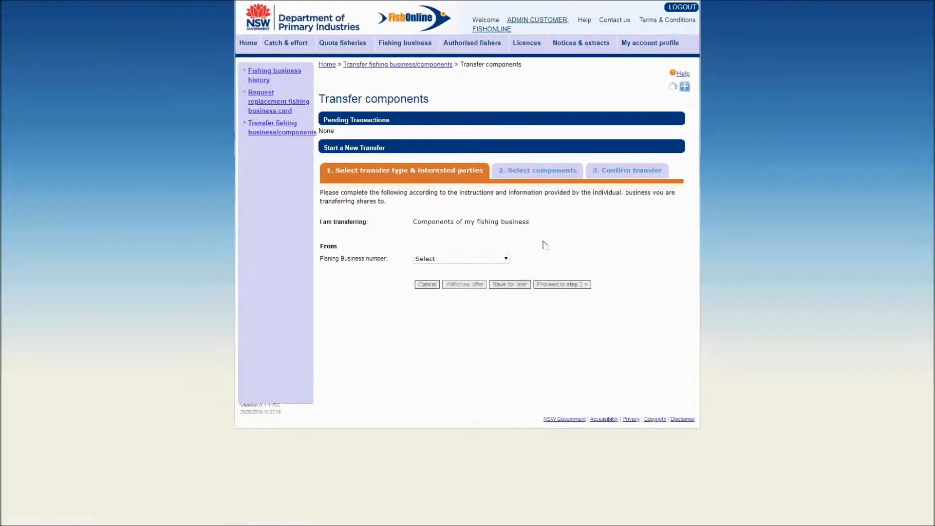
left_click(504, 259)
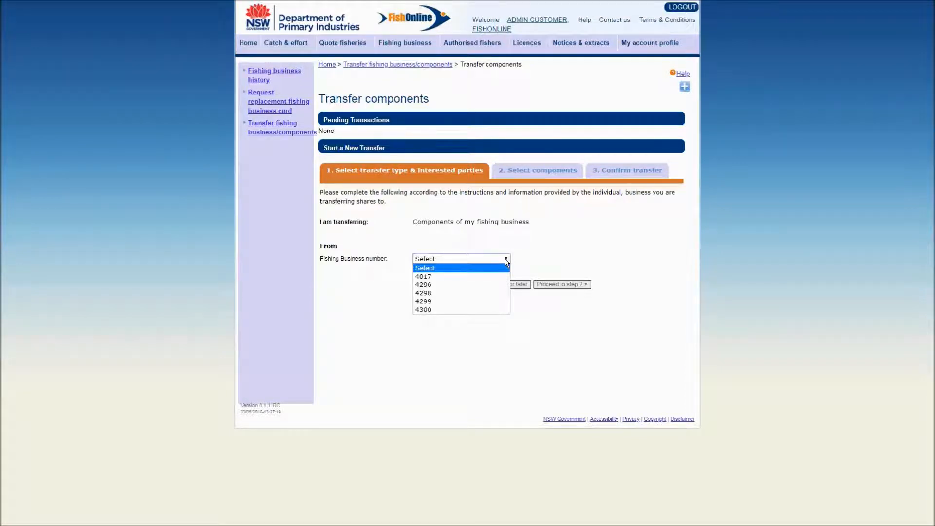
left_click(495, 282)
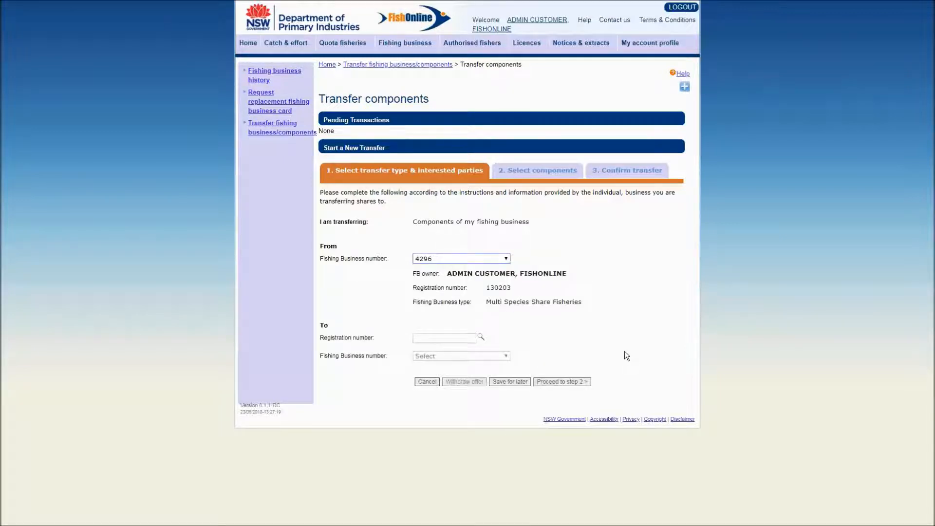
- Enter the recipient's registration number and look up the receiving customer
left_click(421, 337)
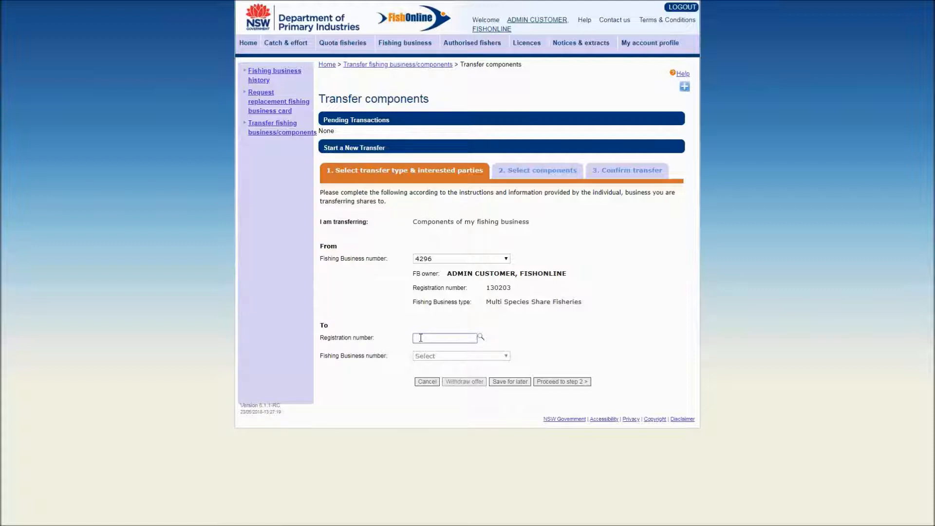
left_click(558, 351)
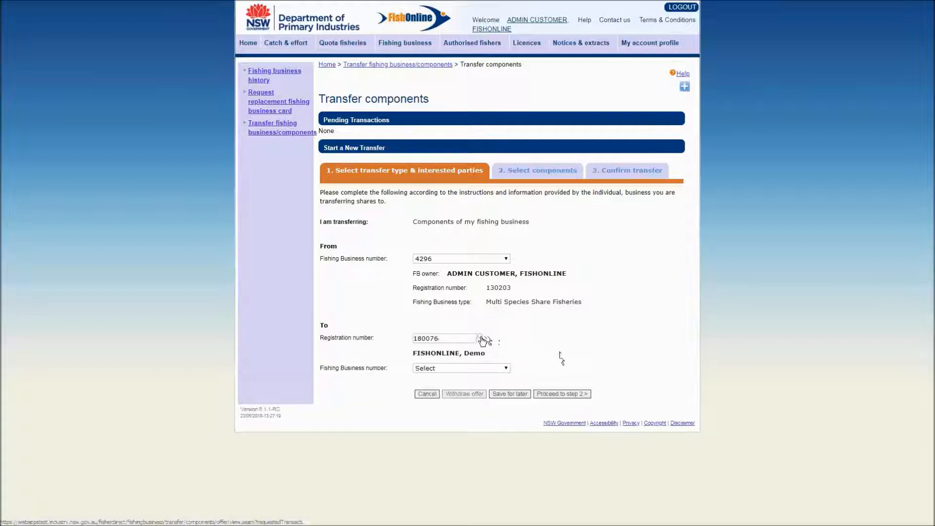
- Search registered customers for 'fishonline', then close the search keeping the recipient
left_click(480, 337)
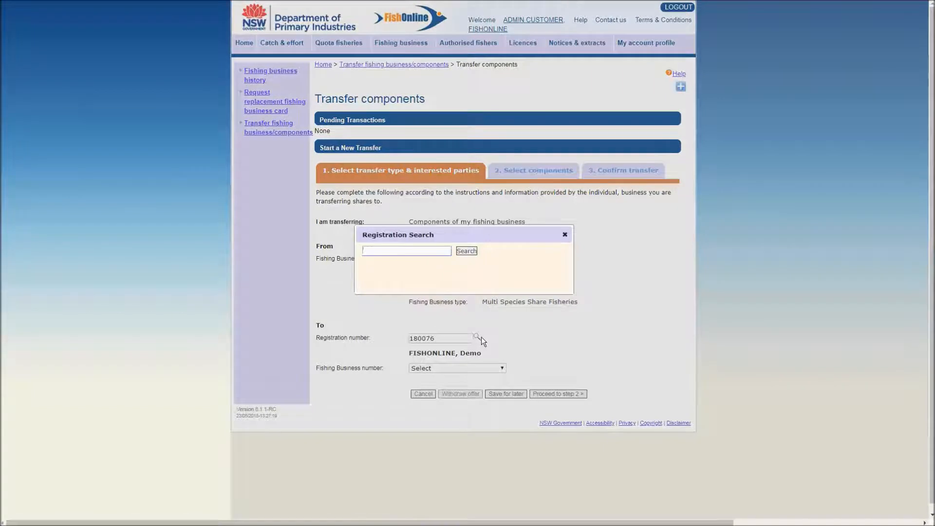
type("fishonline")
left_click(466, 250)
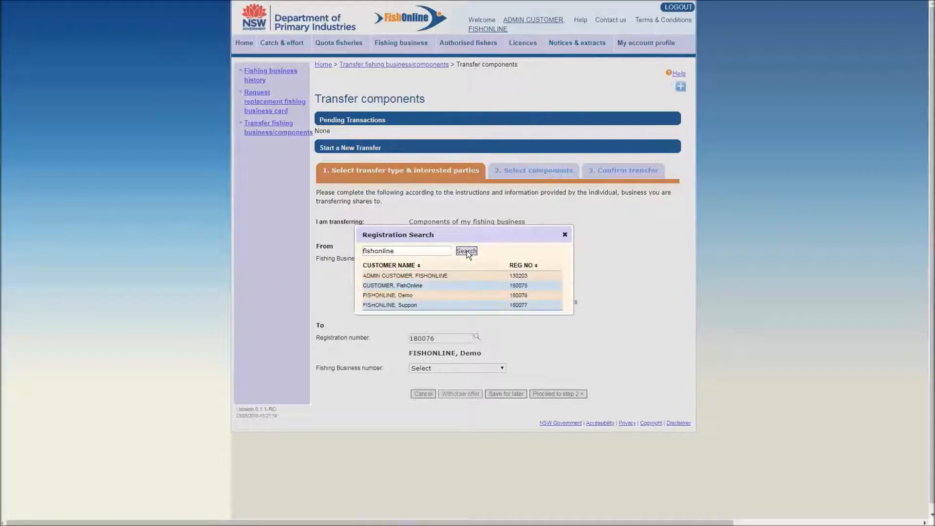
left_click(406, 299)
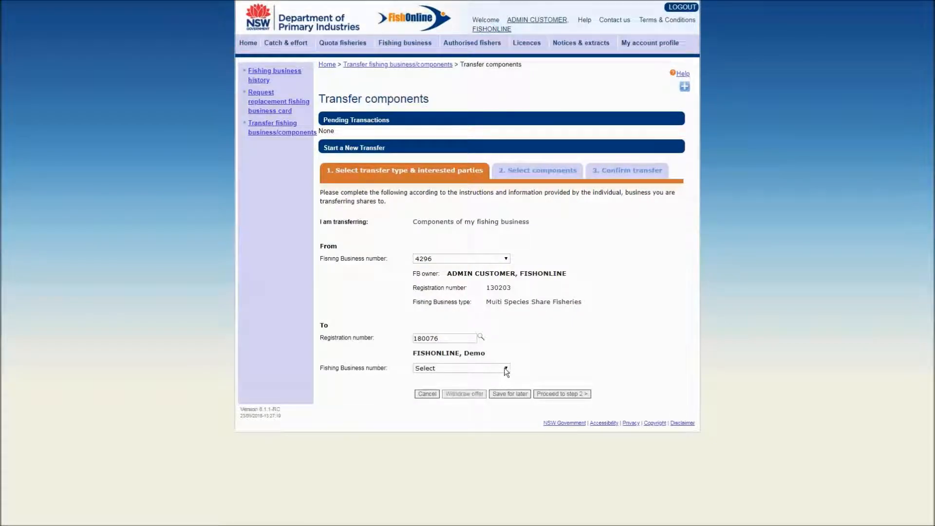
- Select fishing business 4301 as the receiver and proceed to step 2, Select components
left_click(506, 369)
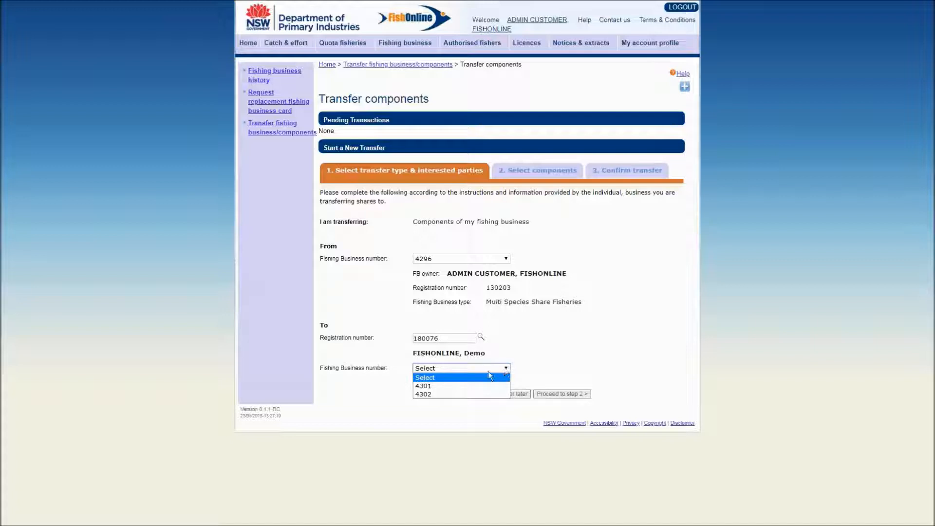
left_click(475, 385)
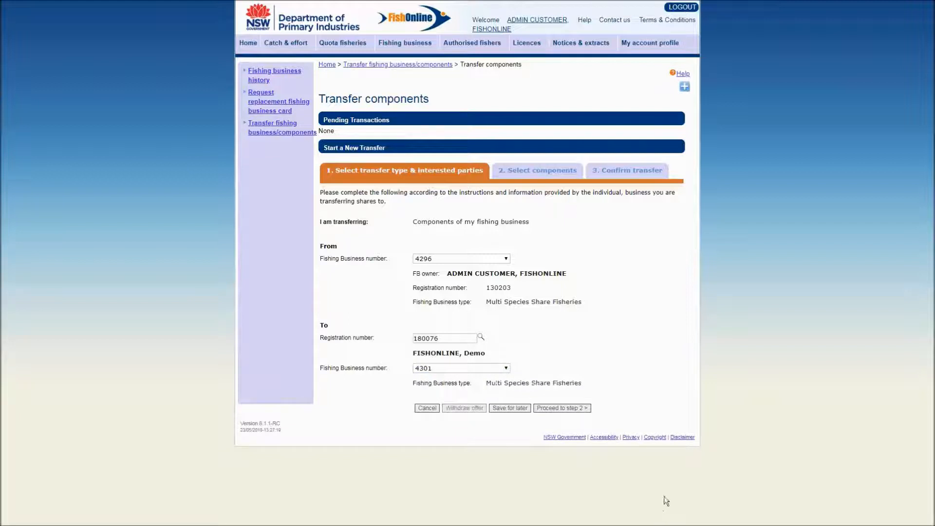
left_click(566, 409)
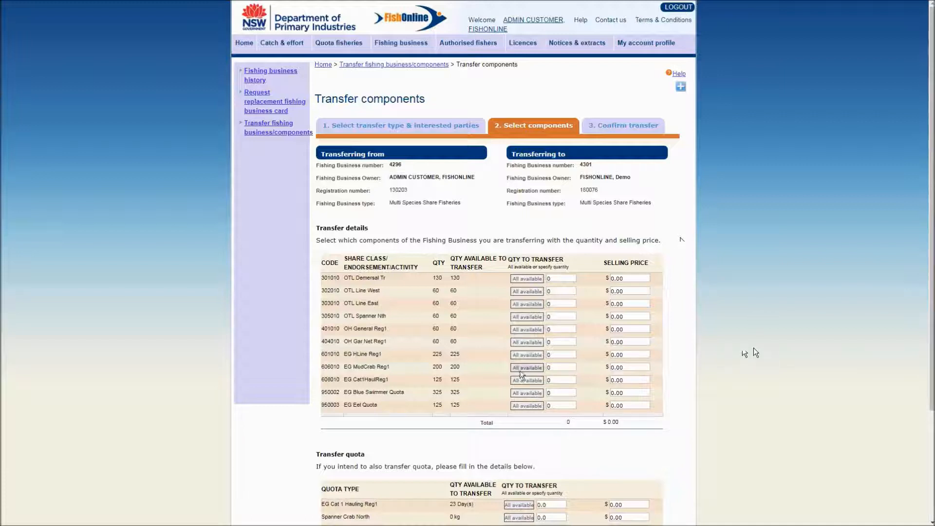
- Transfer all 200 EG MudCrab Reg1 shares (606010) at a selling price of 1.00
left_click(521, 370)
left_click_drag(561, 368, 539, 374)
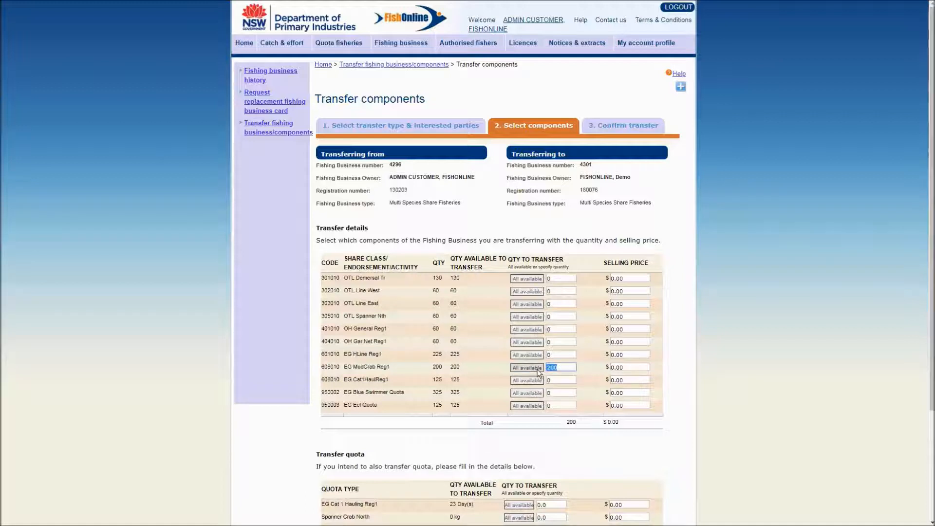
type("50")
left_click(585, 384)
left_click(539, 370)
left_click_drag(628, 370, 582, 368)
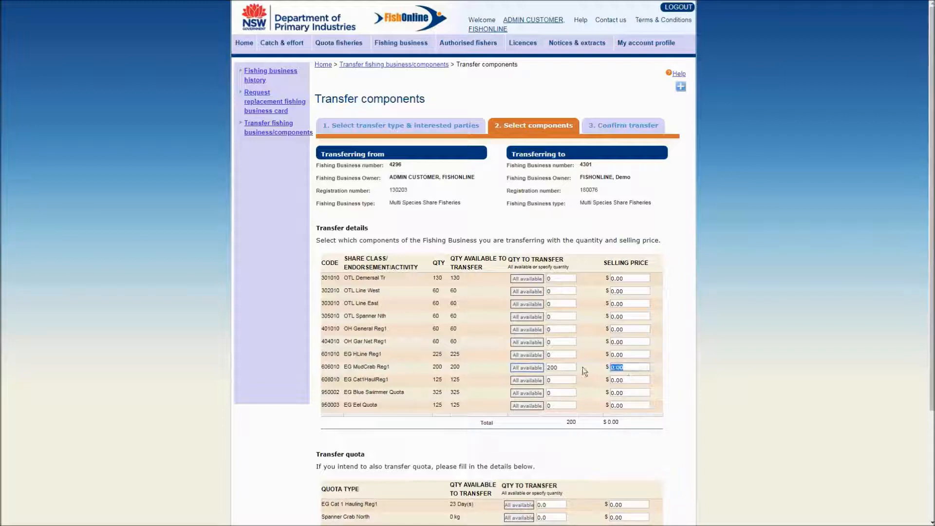
type("1.00")
- Apply the $1.00 MudCrab price and set the EG Blue Swimmer Crab quota transfer to 100
left_click(621, 445)
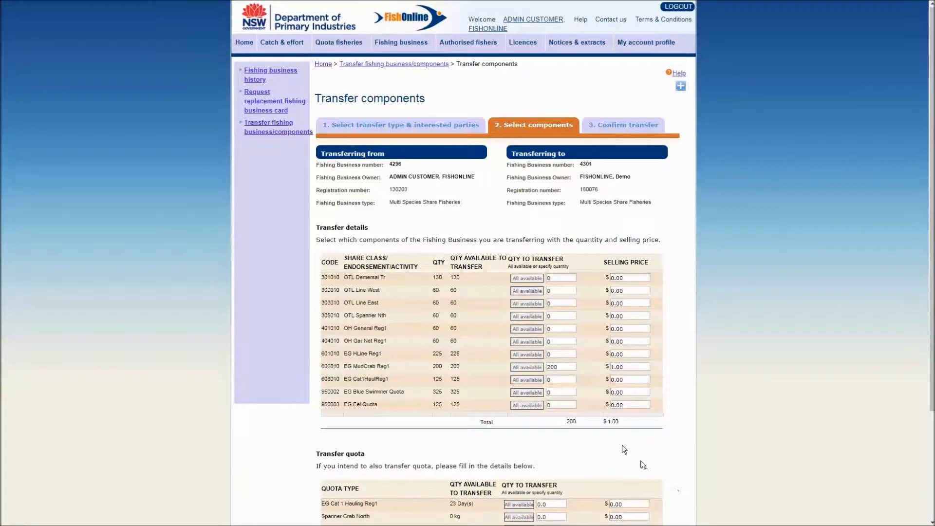
scroll(681, 493, "down", 3)
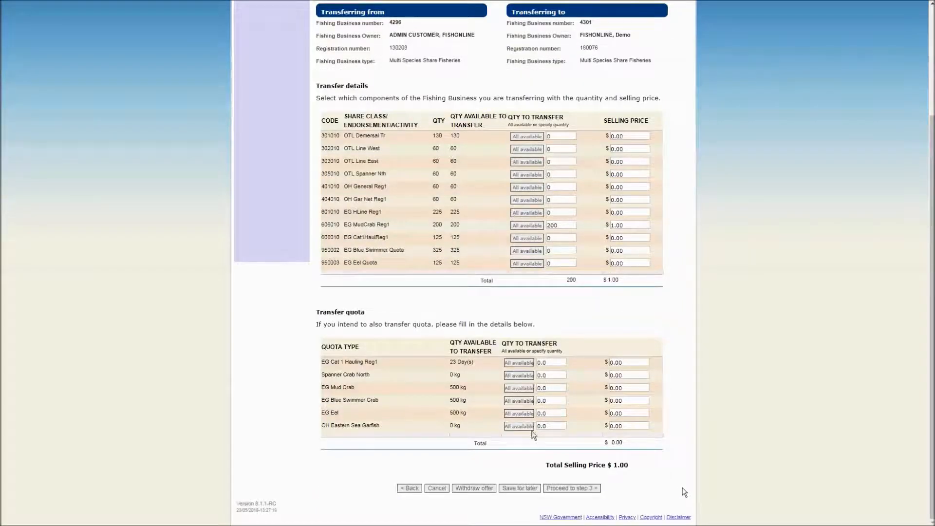
left_click(517, 400)
left_click(518, 403)
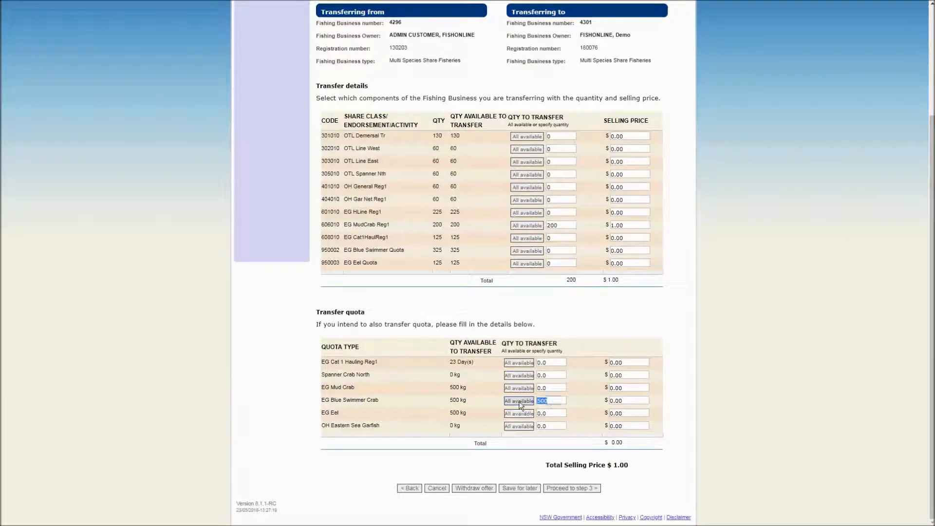
type("100")
left_click(689, 457)
- Proceed to step 3 and review the Components, Quota and Outcome of transfer sections
left_click(581, 489)
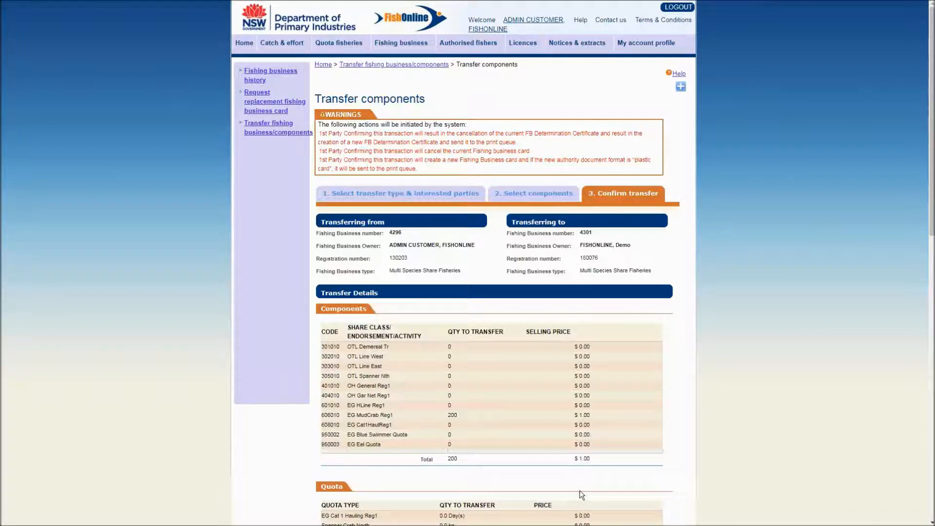
scroll(756, 441, "down", 1)
scroll(755, 440, "down", 4)
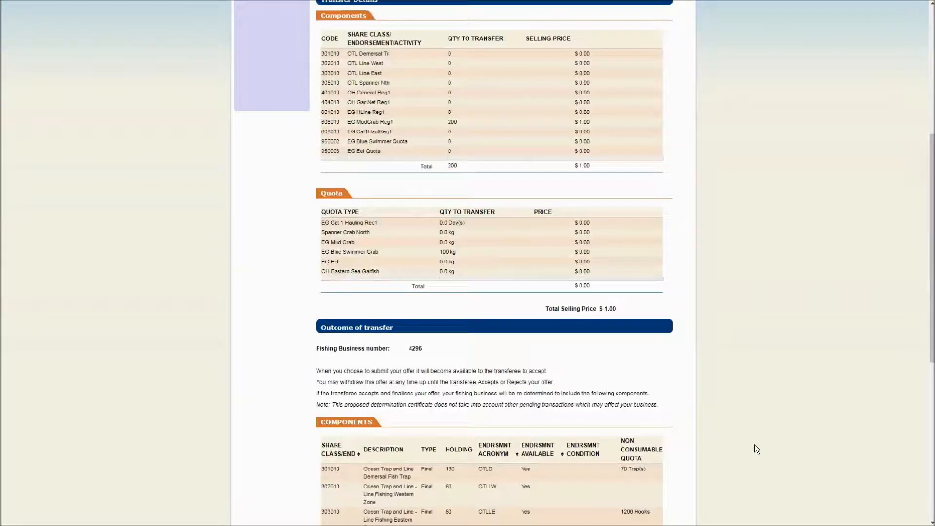
scroll(753, 445, "down", 3)
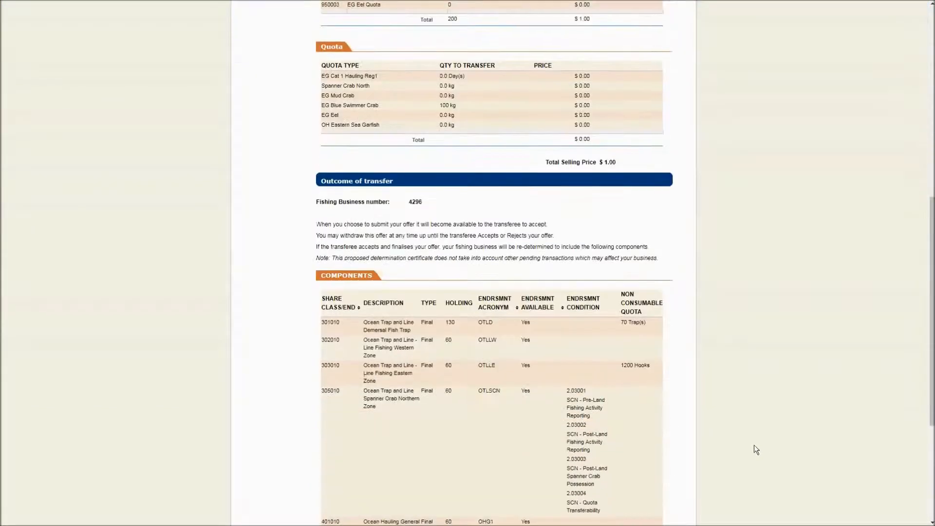
scroll(754, 445, "down", 4)
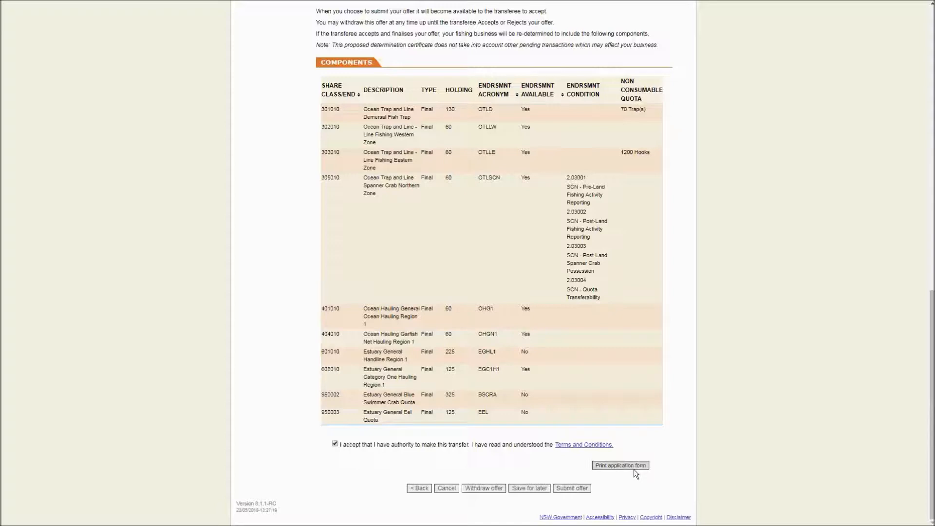
- Submit and confirm the offer, then view the Transaction Receipt for 200 EG MudCrab Reg1 at $1.00
left_click(572, 487)
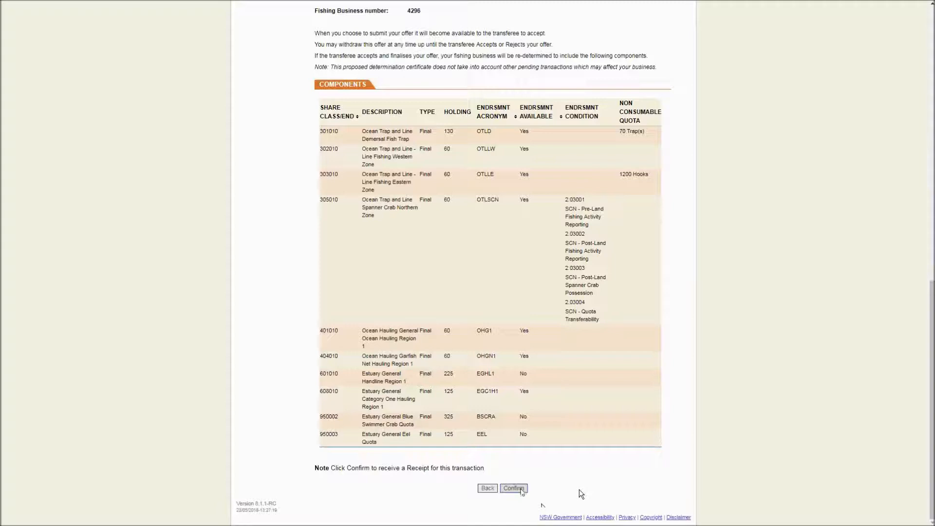
left_click(514, 488)
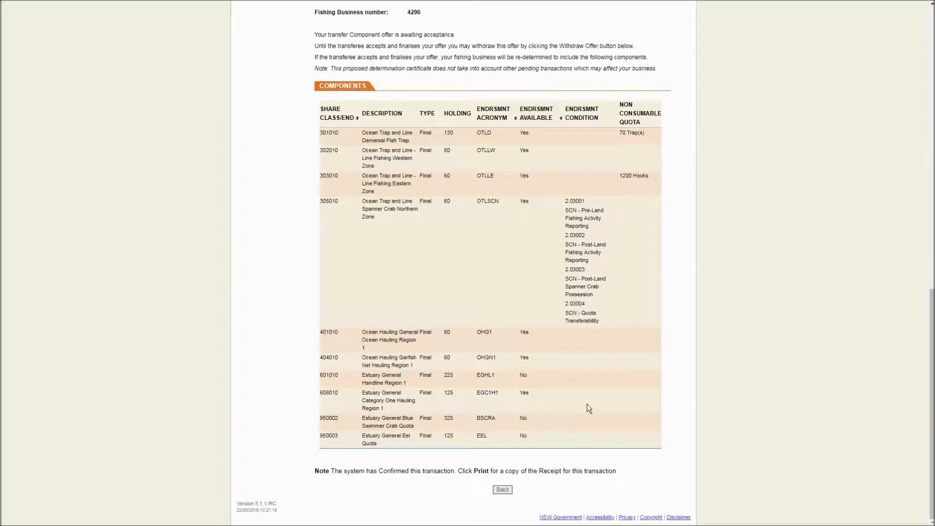
scroll(687, 398, "up", 15)
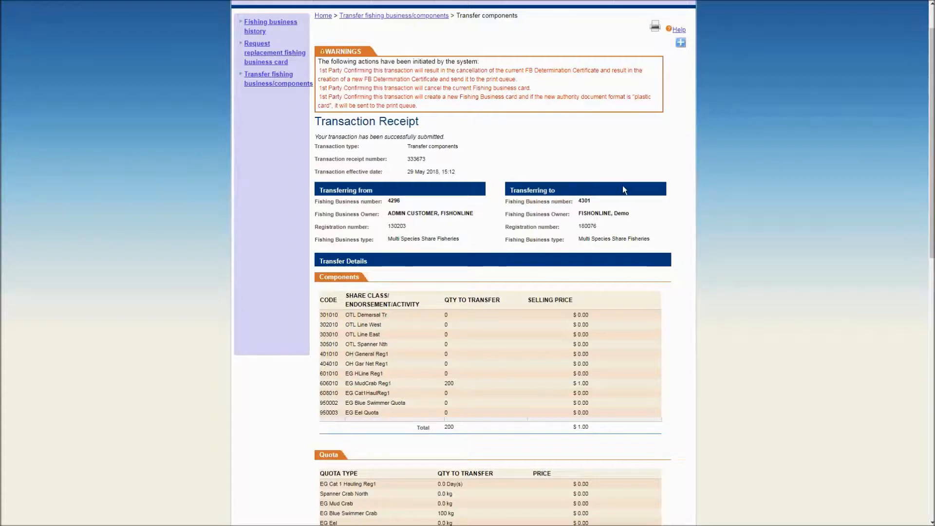
- Return to the home page to see the 4296-to-4301 offer under Pending Transactions
scroll(306, 58, "up", 2)
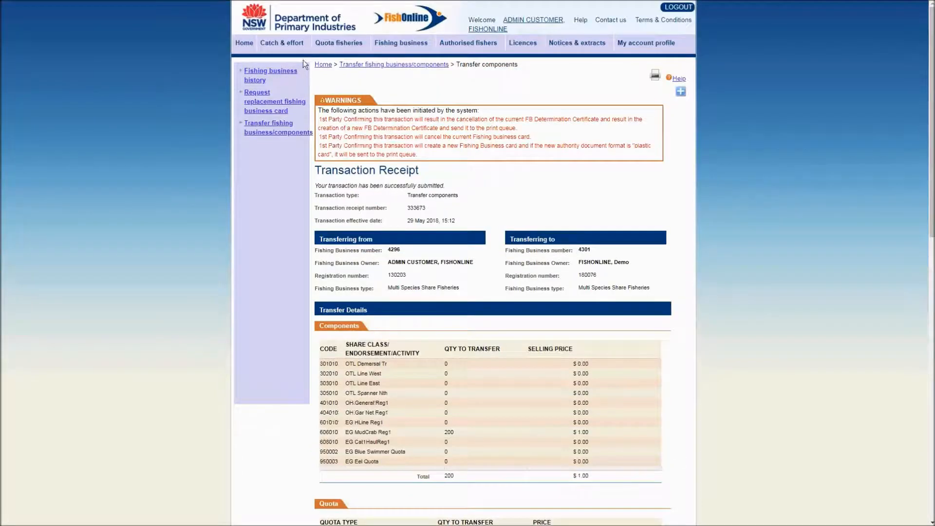
left_click(243, 43)
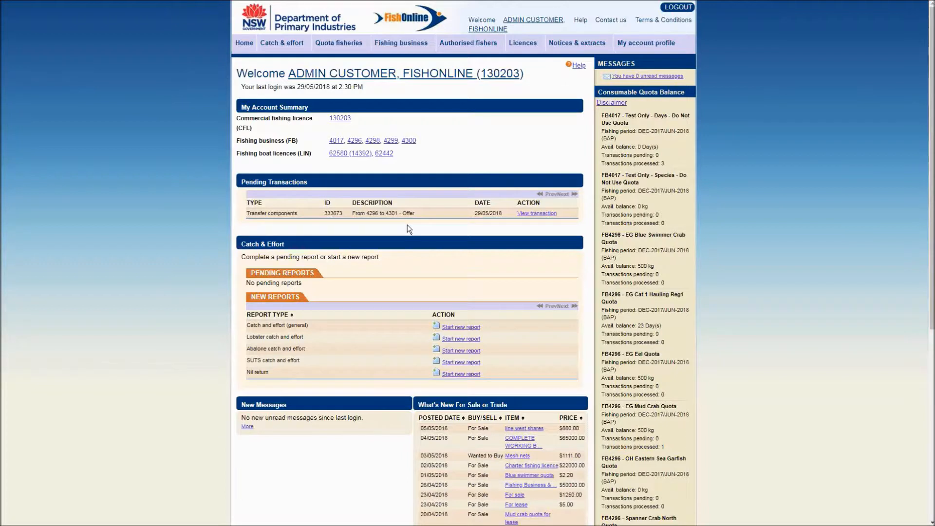
left_click(539, 216)
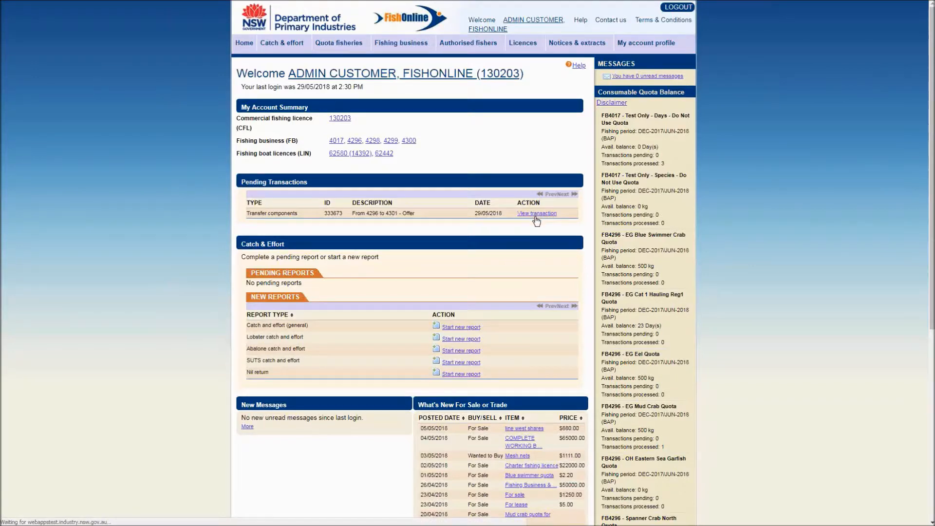
scroll(536, 221, "down", 15)
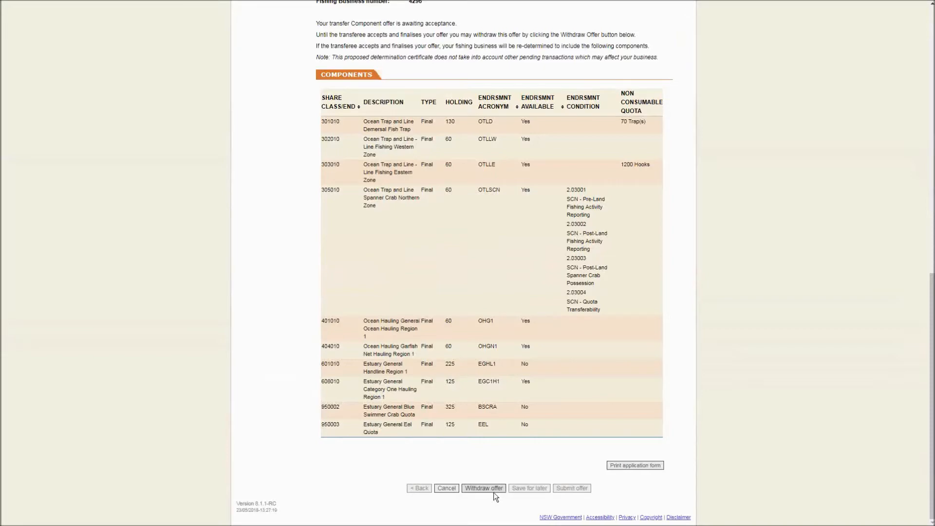
scroll(492, 477, "up", 15)
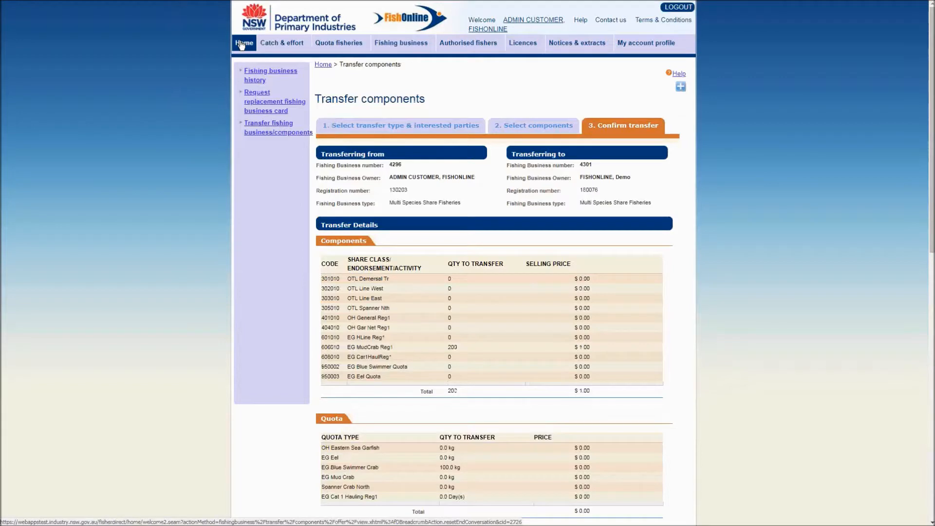
left_click(240, 45)
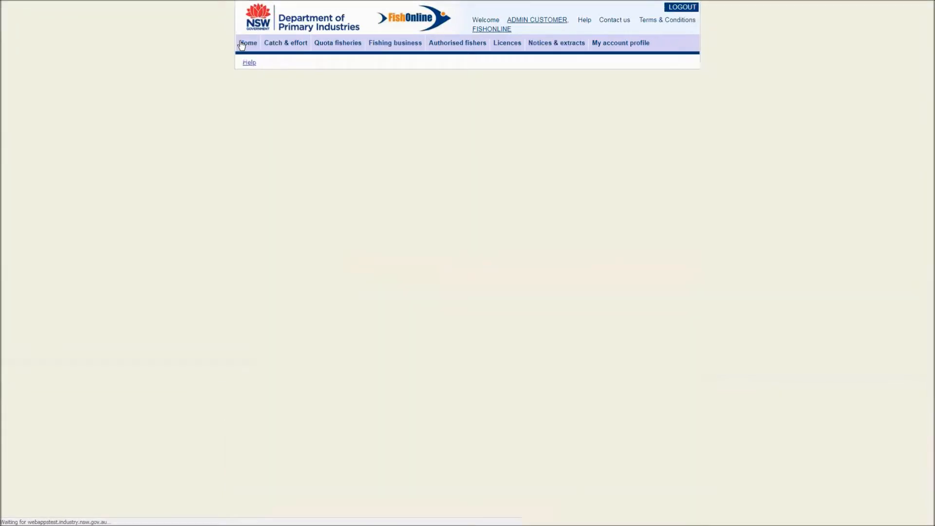